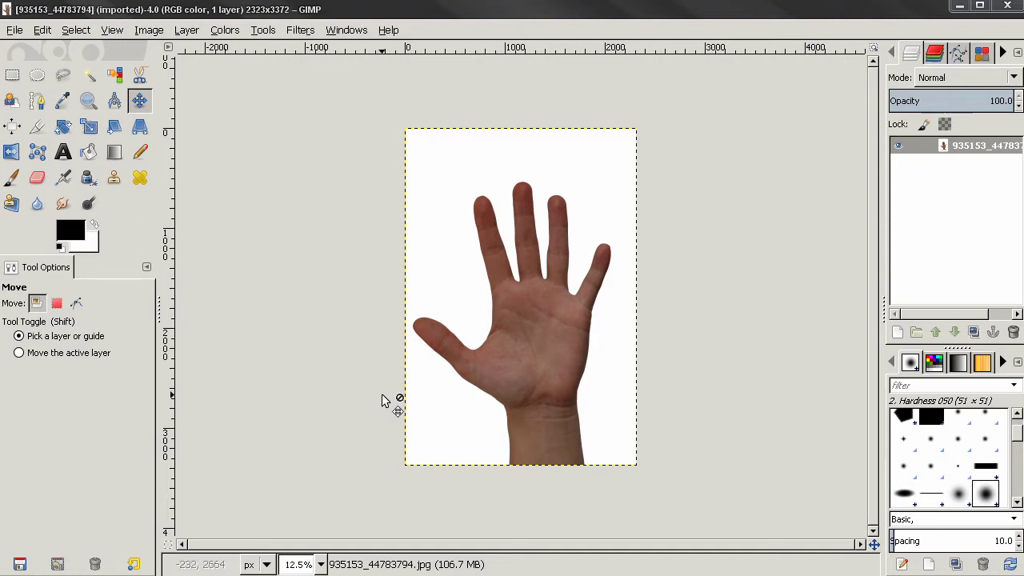
Step: Rotate the hand photo 90° clockwise, making it a 3372×2323 landscape image
click(149, 29)
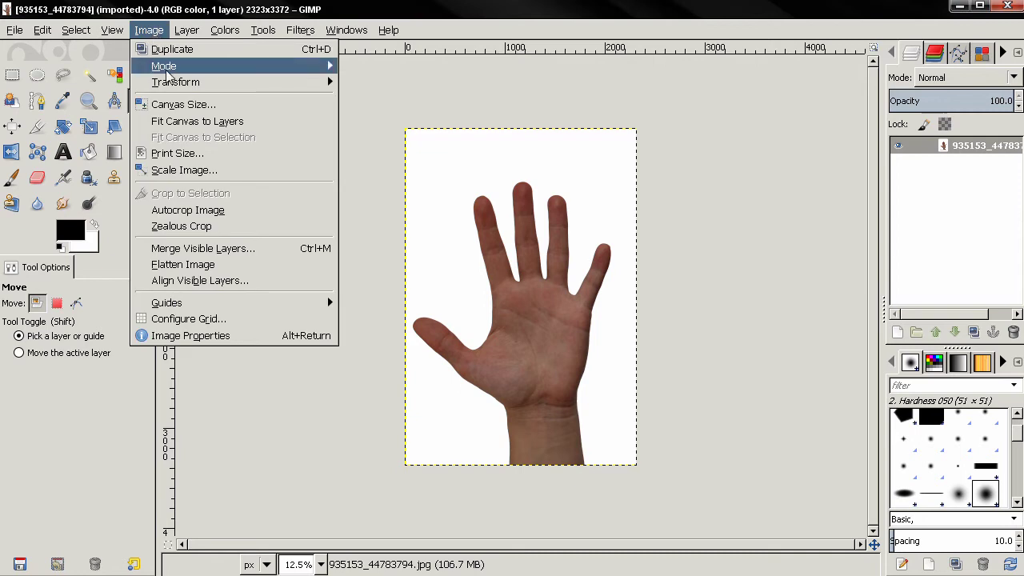
mouse_move(256, 82)
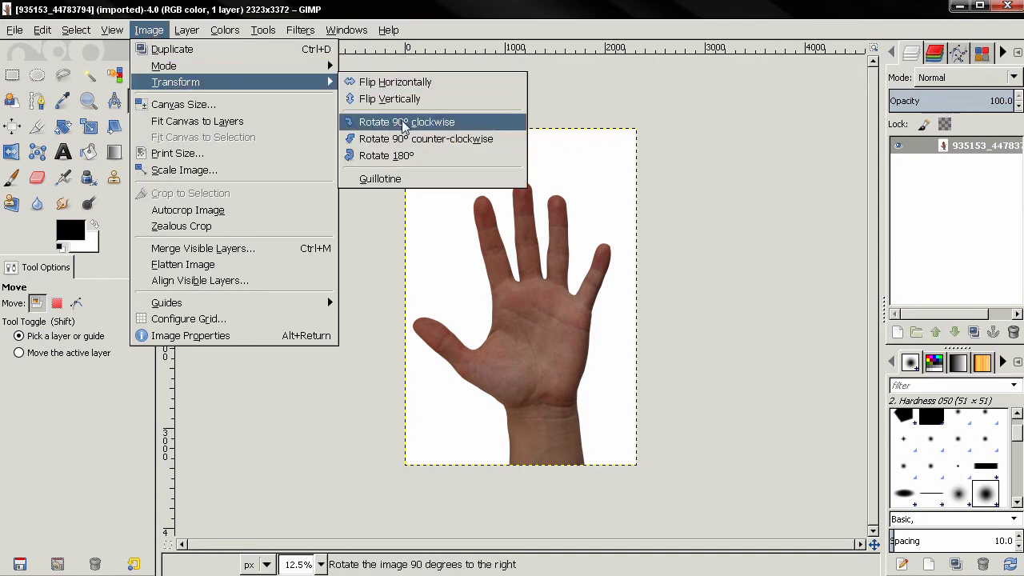
click(396, 120)
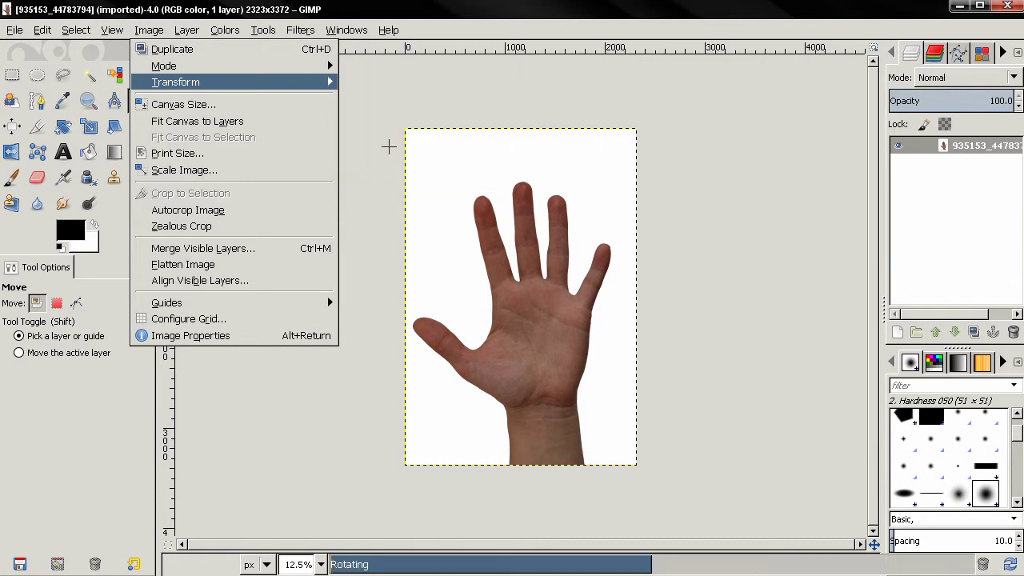
Step: Open the Canvas Size dialog and drag it fully into view
click(148, 29)
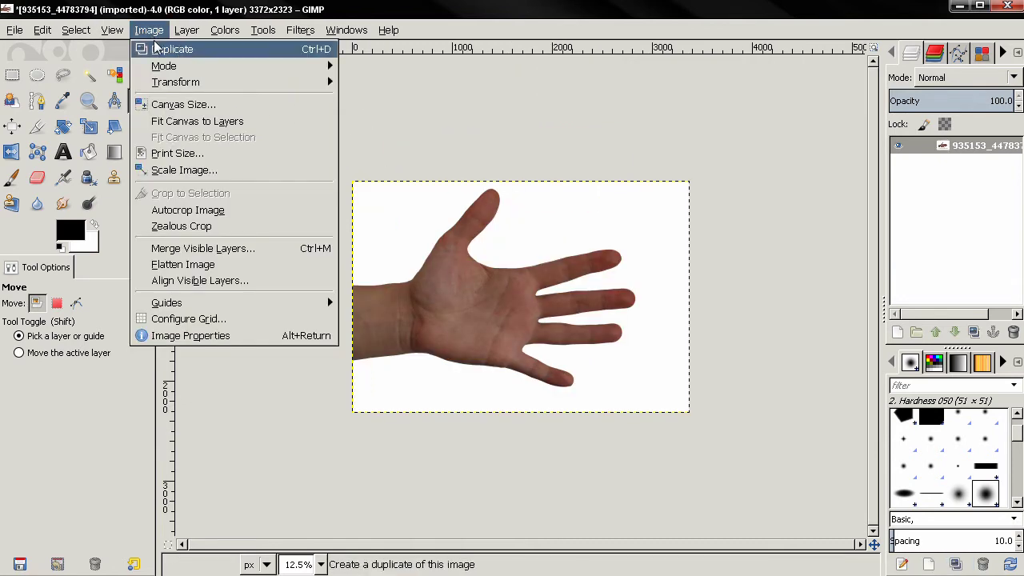
click(171, 105)
drag(127, 36, 285, 66)
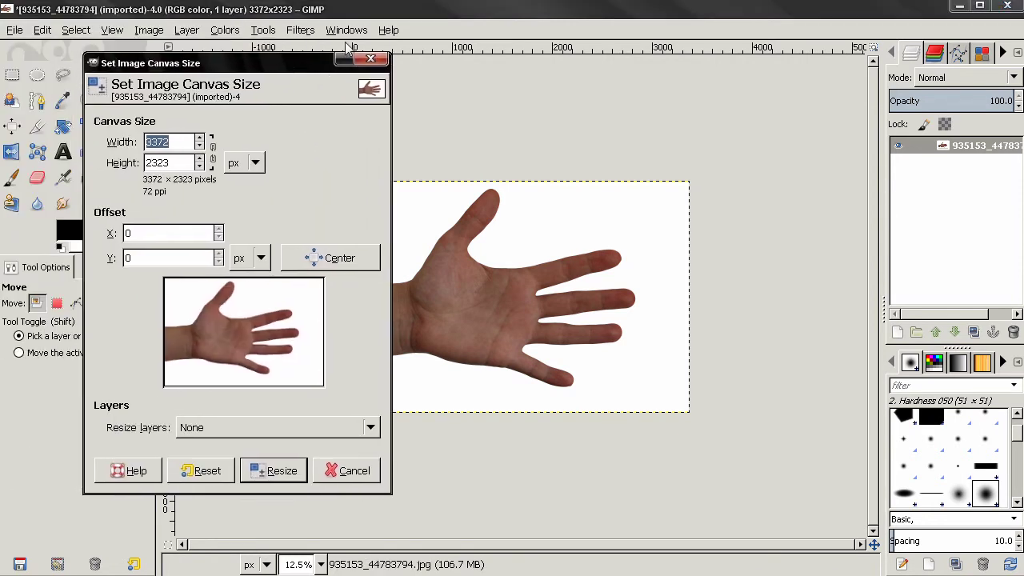
Step: Try width expressions (6744, 3572) in Canvas Size, ending back at 3372
click(172, 141)
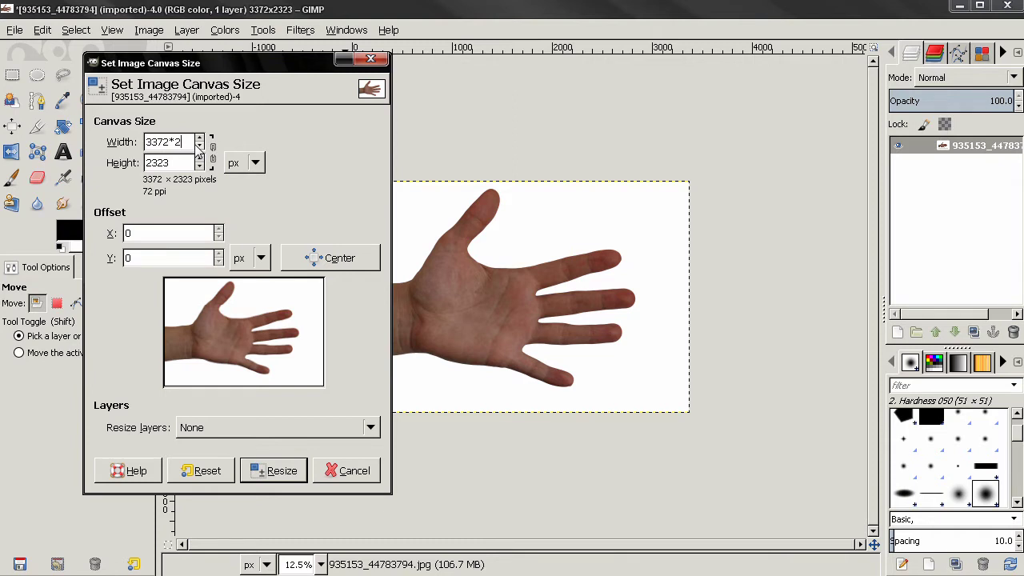
key(Return)
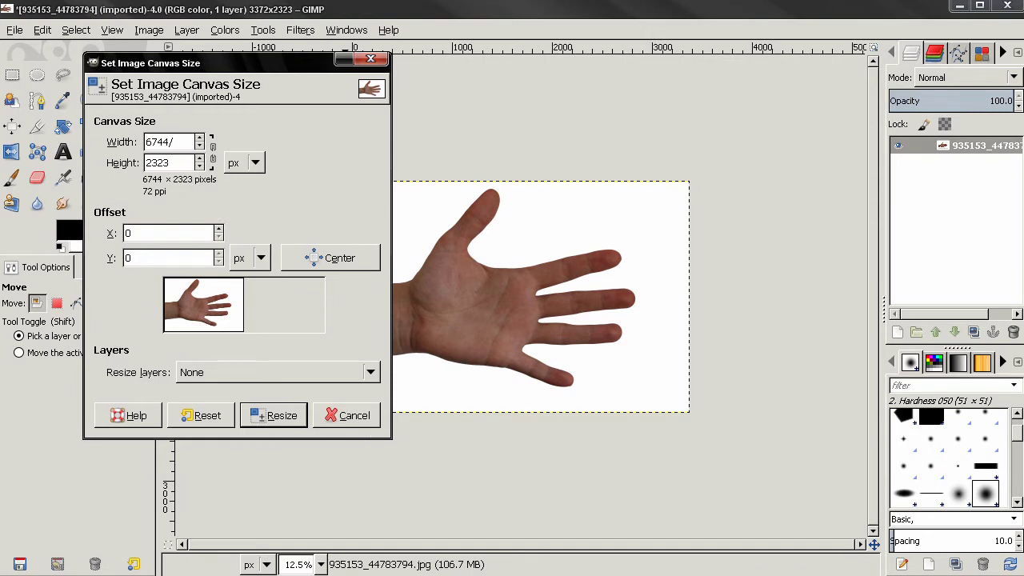
text(2)
key(Return)
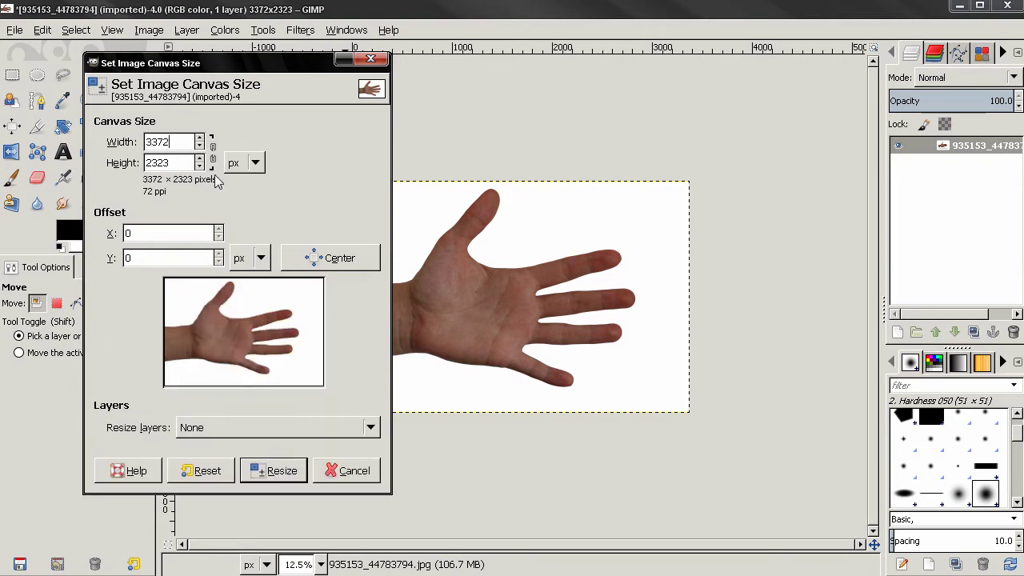
text(+200)
key(Return)
click(181, 143)
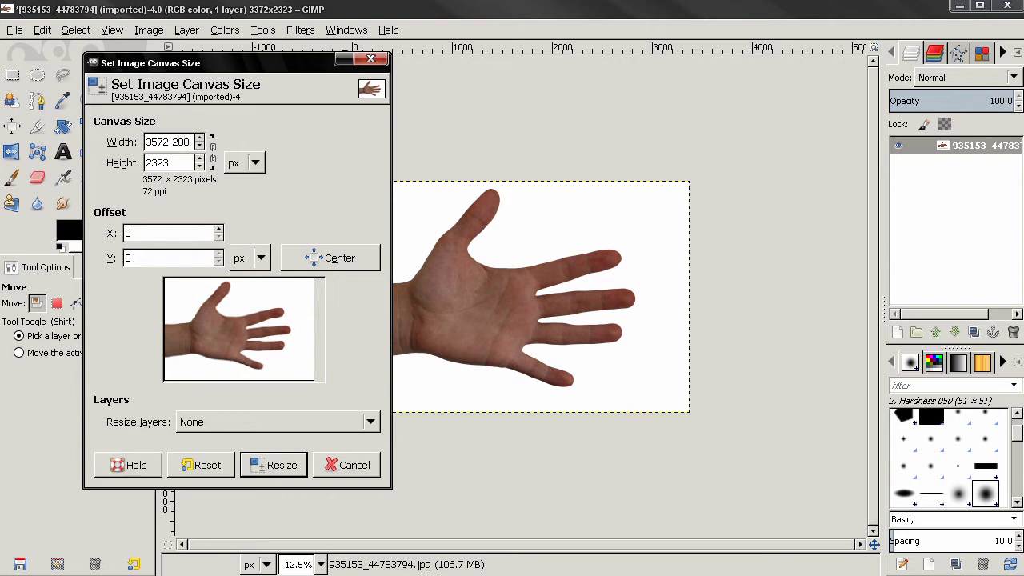
key(Return)
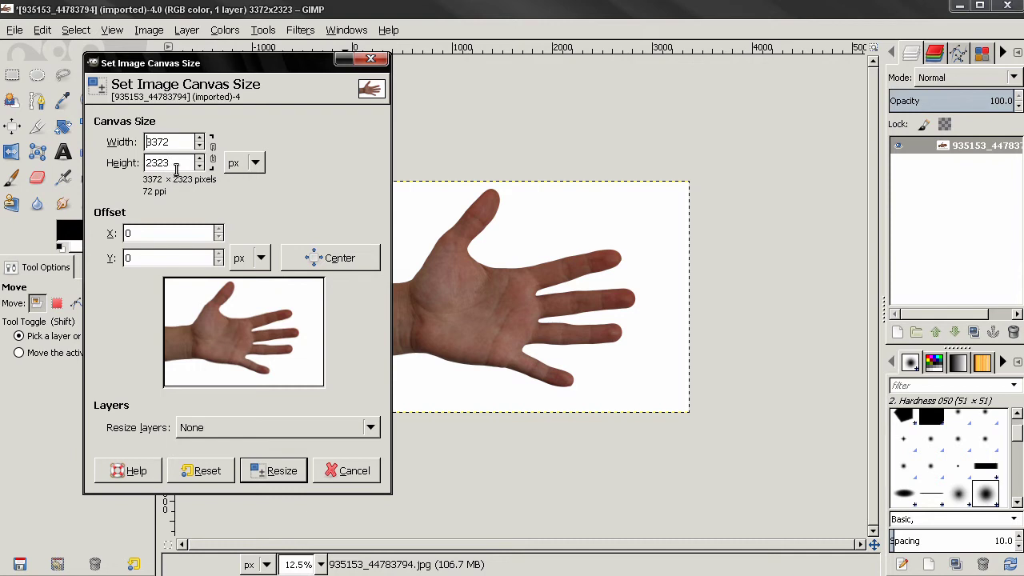
click(212, 156)
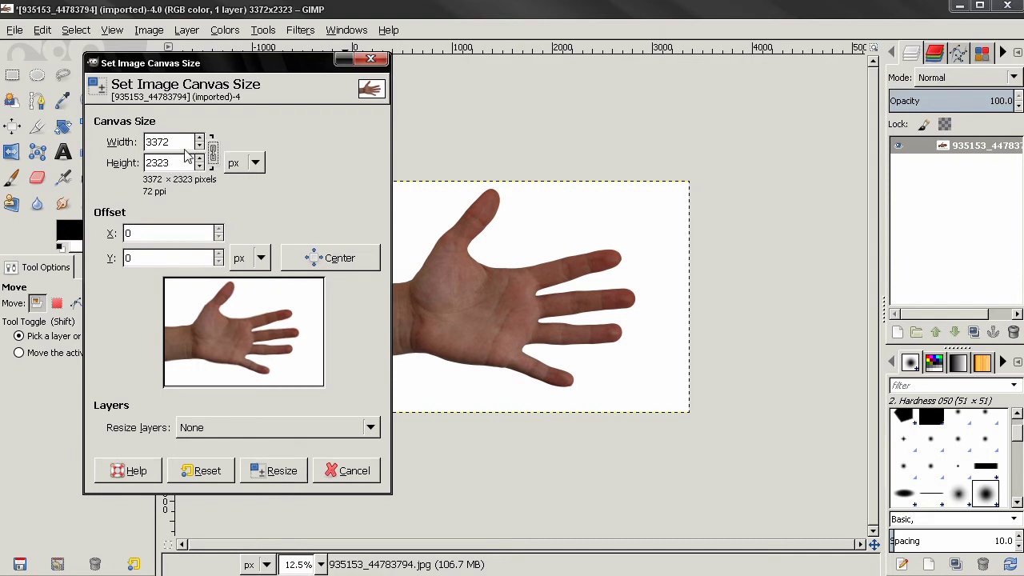
click(173, 144)
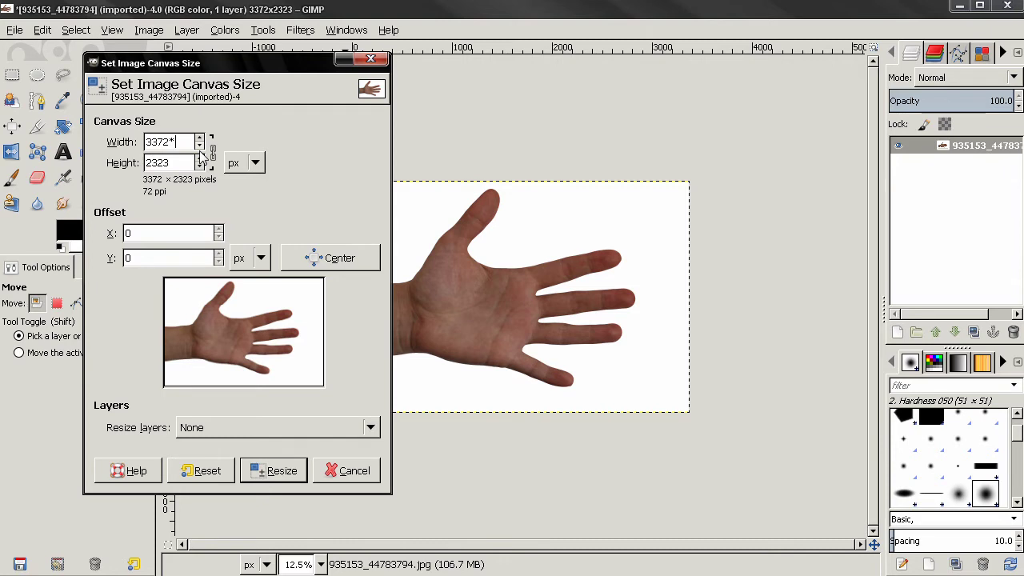
key(Return)
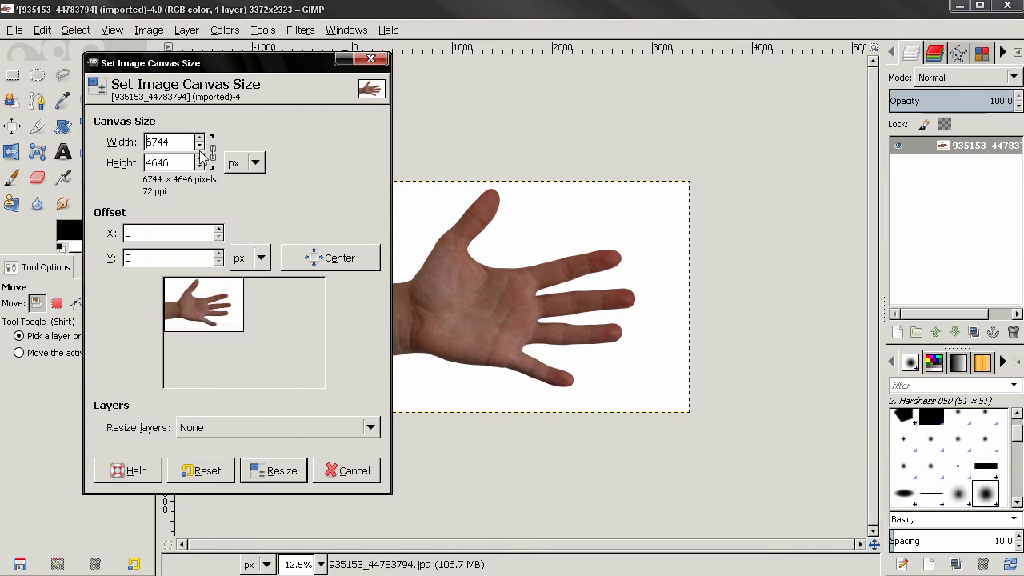
click(200, 471)
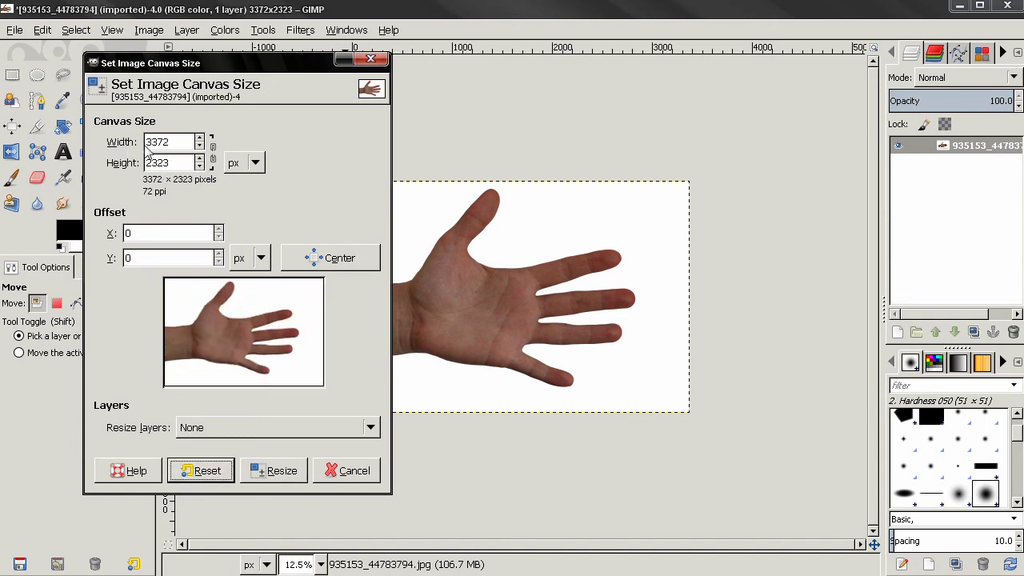
Step: Set canvas width to 3372*2 (6744 px) and X offset to 3372, pushing the photo right
double_click(179, 142)
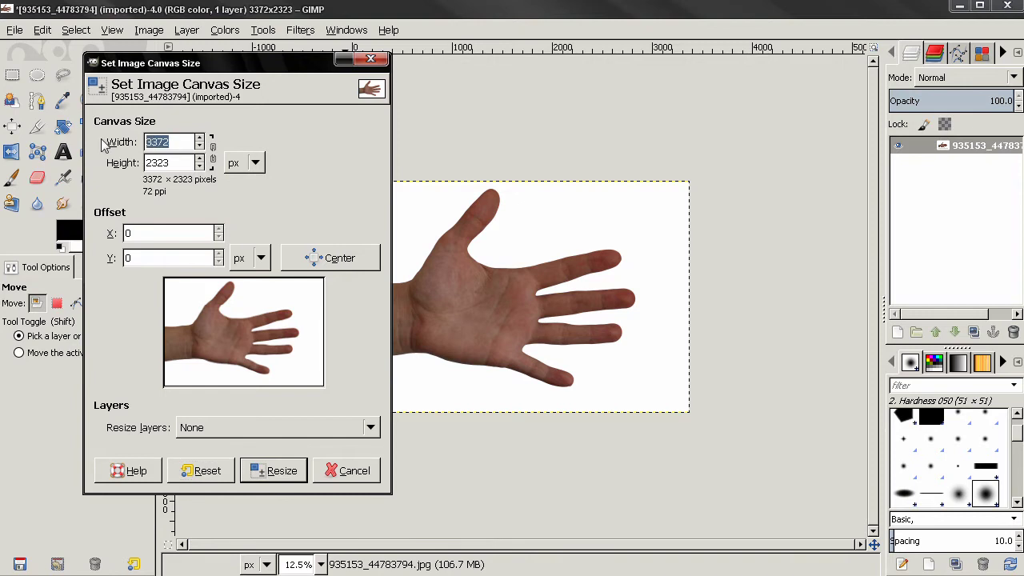
click(168, 143)
text(*2)
key(Return)
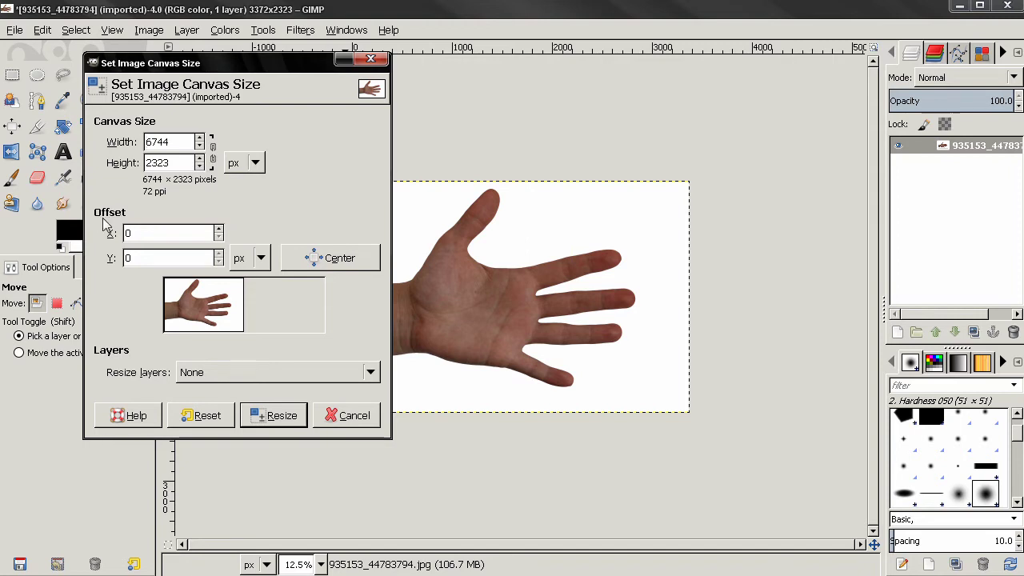
double_click(129, 232)
text(3372)
key(Return)
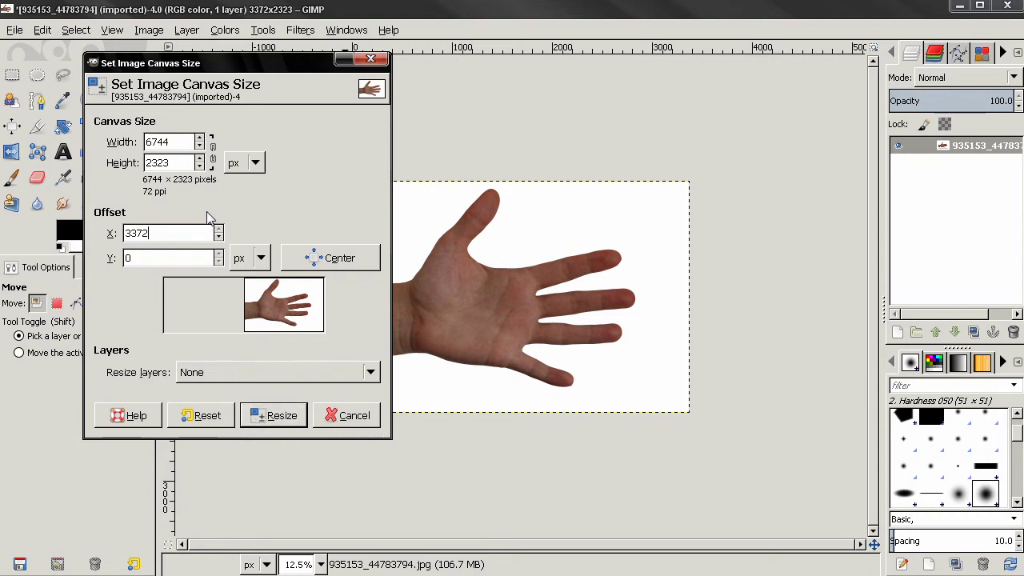
click(264, 163)
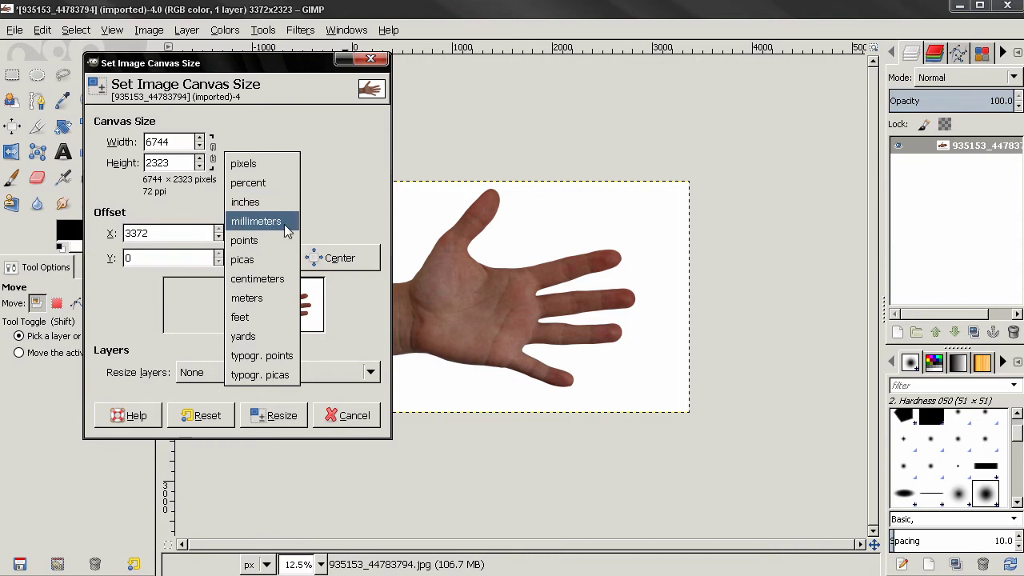
click(309, 150)
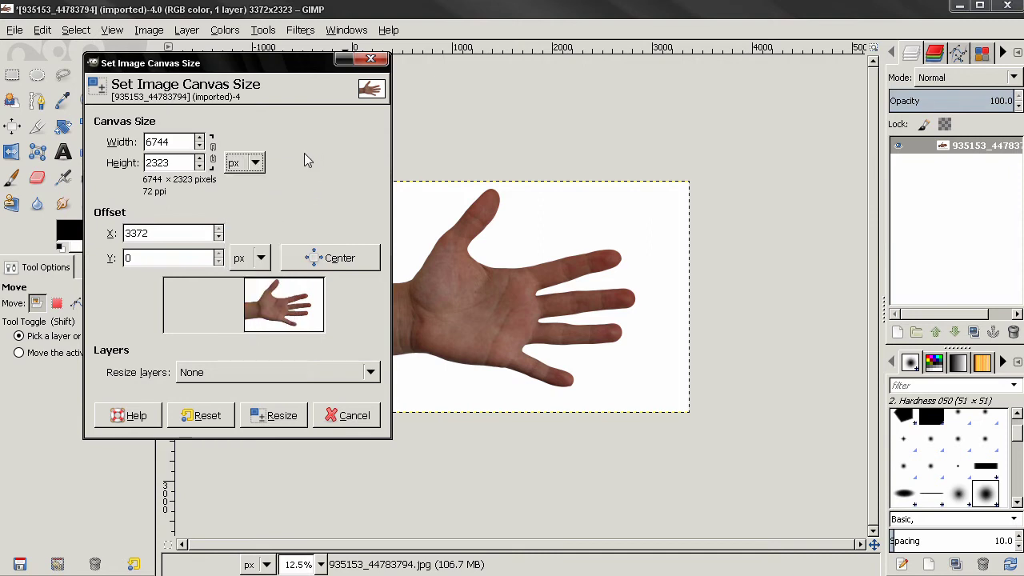
Step: Apply the 6744 × 2323 canvas resize
click(262, 416)
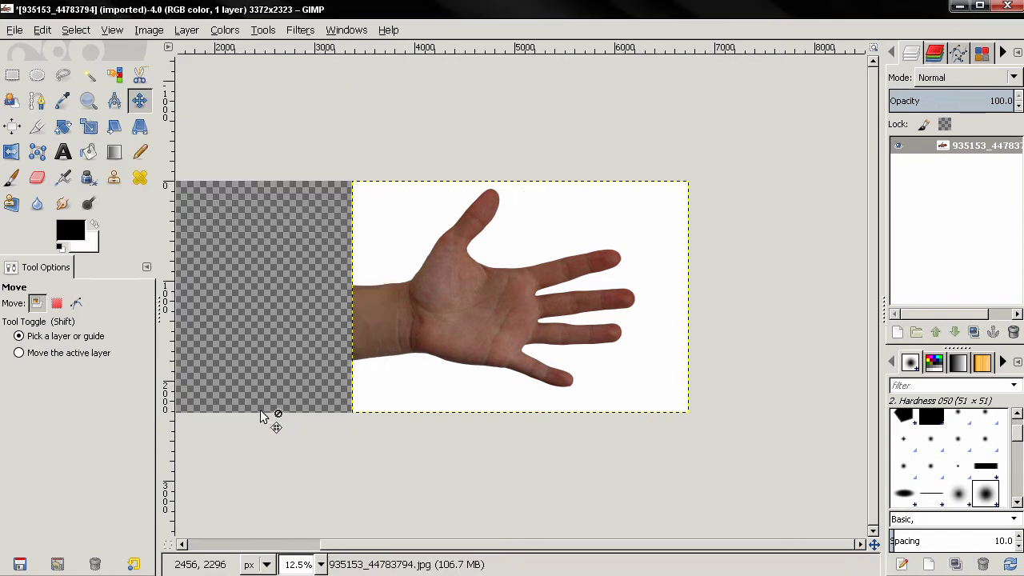
scroll(366, 412, down, 3)
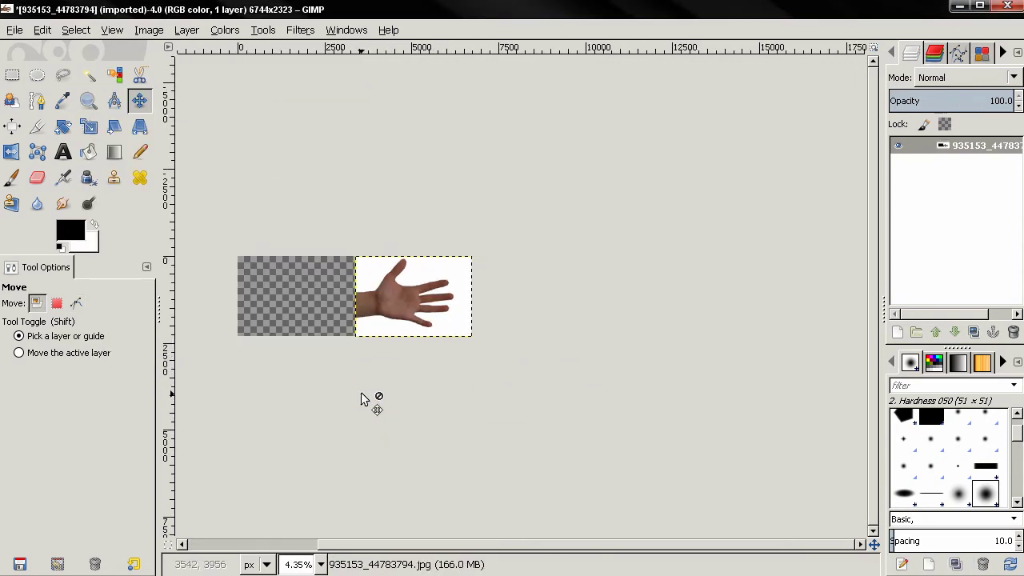
scroll(524, 396, up, 3)
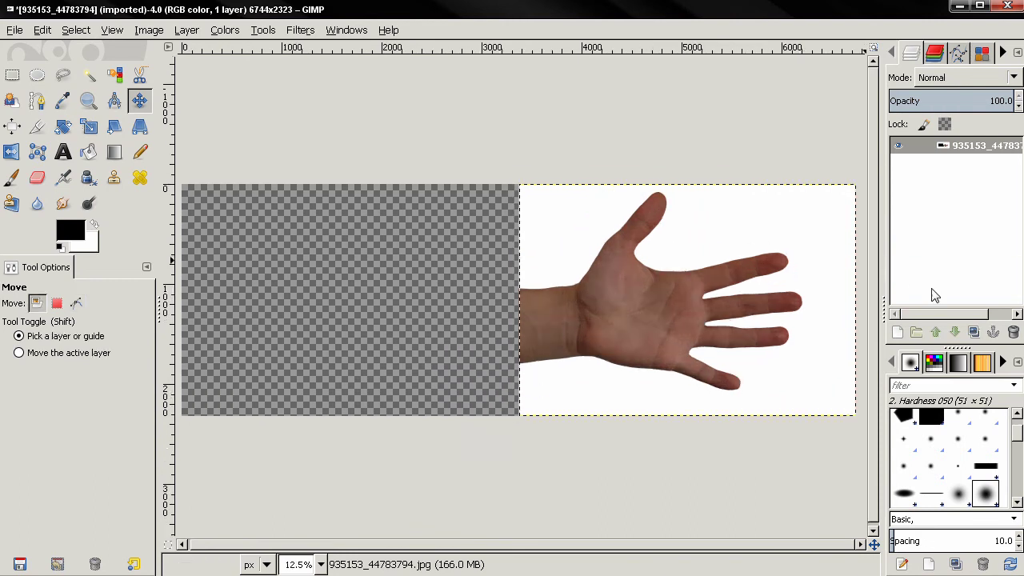
Step: Duplicate the hand layer and flip the copy horizontally so its fingers point left
click(973, 331)
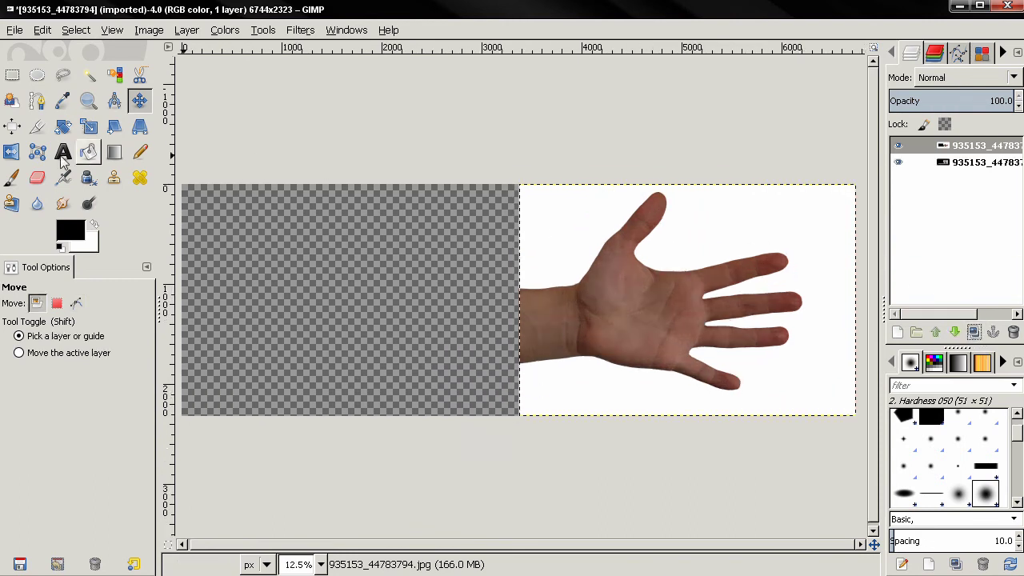
click(12, 152)
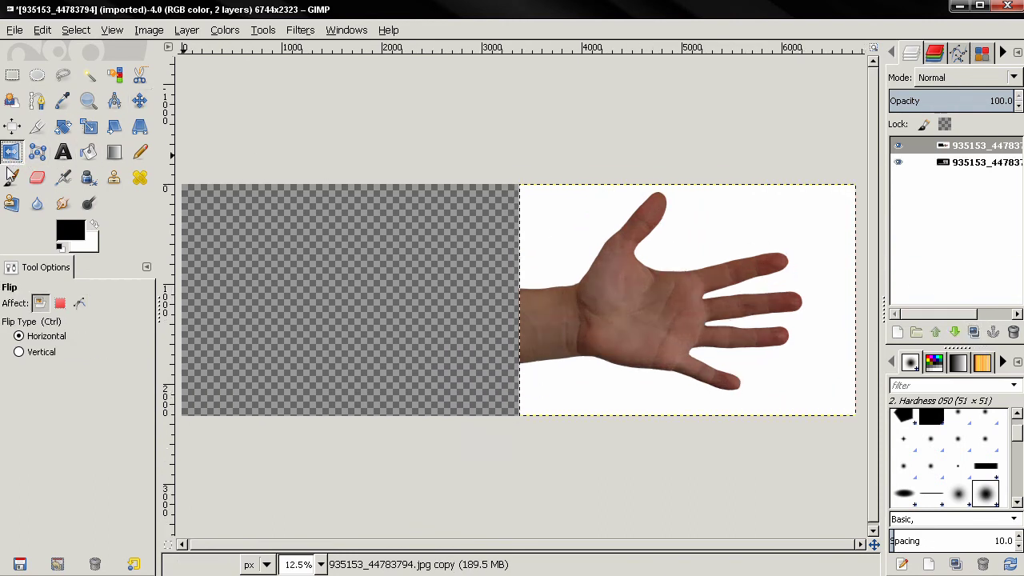
click(734, 330)
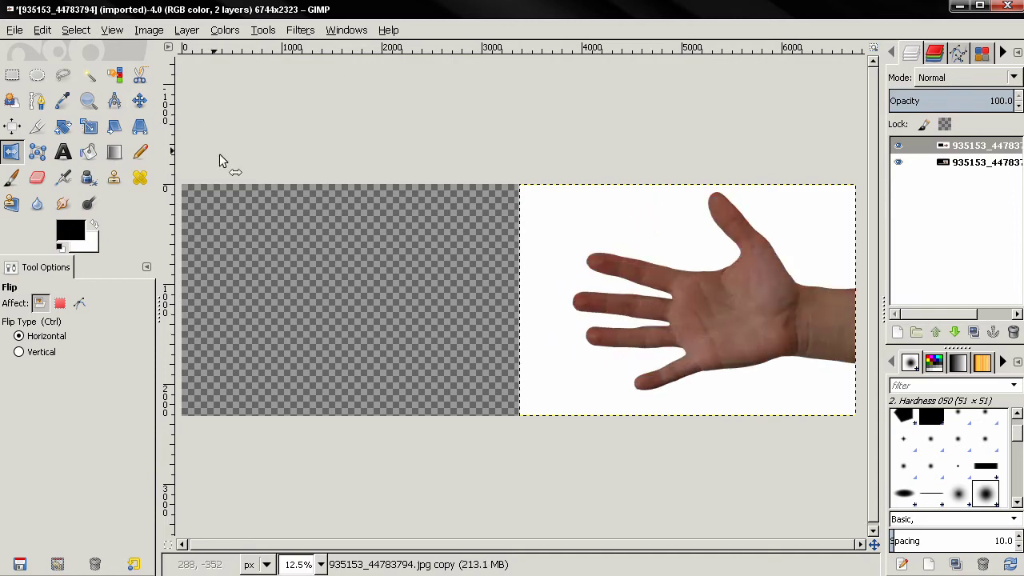
key(m)
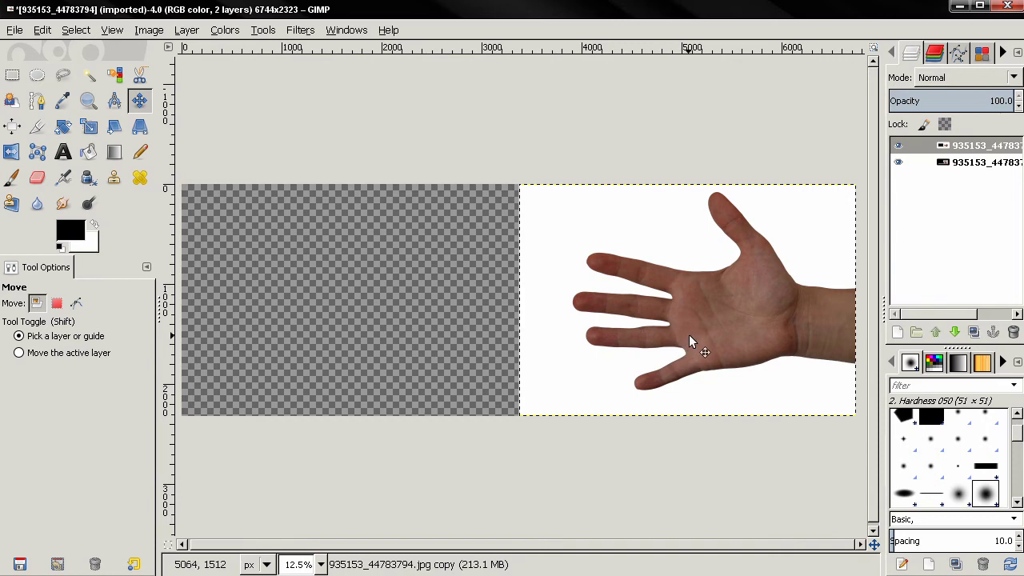
Step: Drag the flipped hand copy into the empty left half so the wrists meet
ctrl+scroll(681, 328, down, 1)
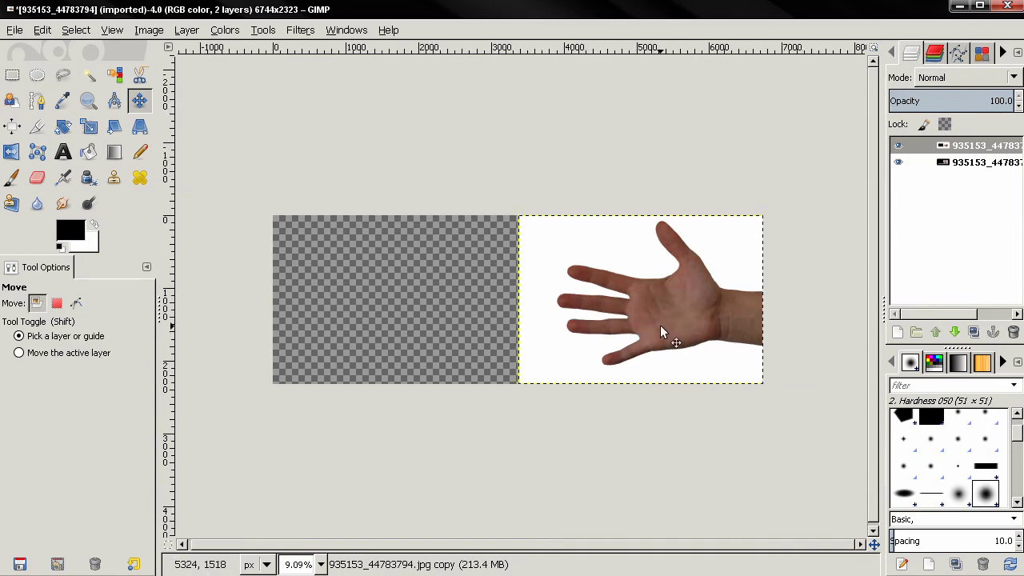
drag(666, 322, 450, 323)
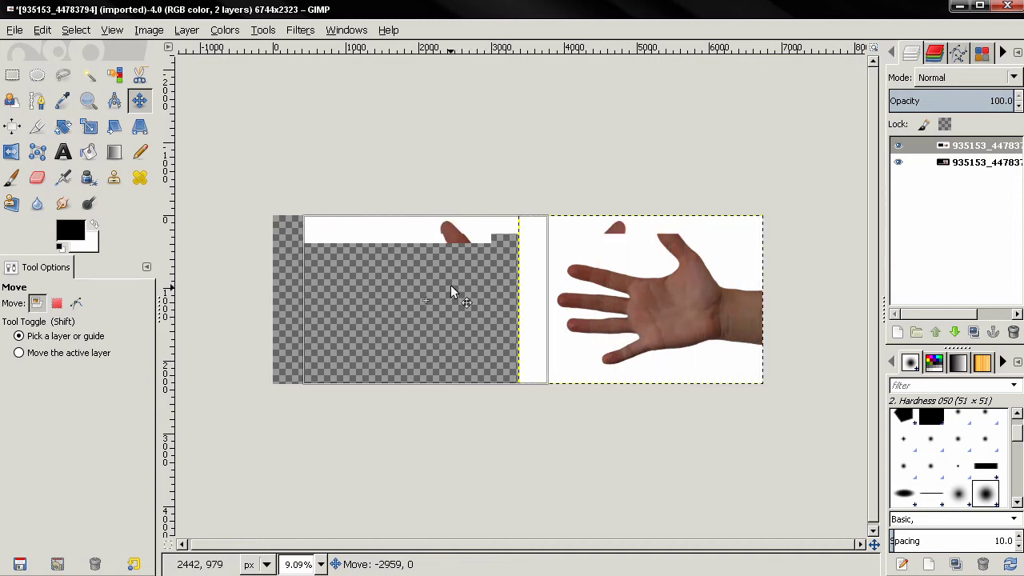
drag(450, 286, 420, 325)
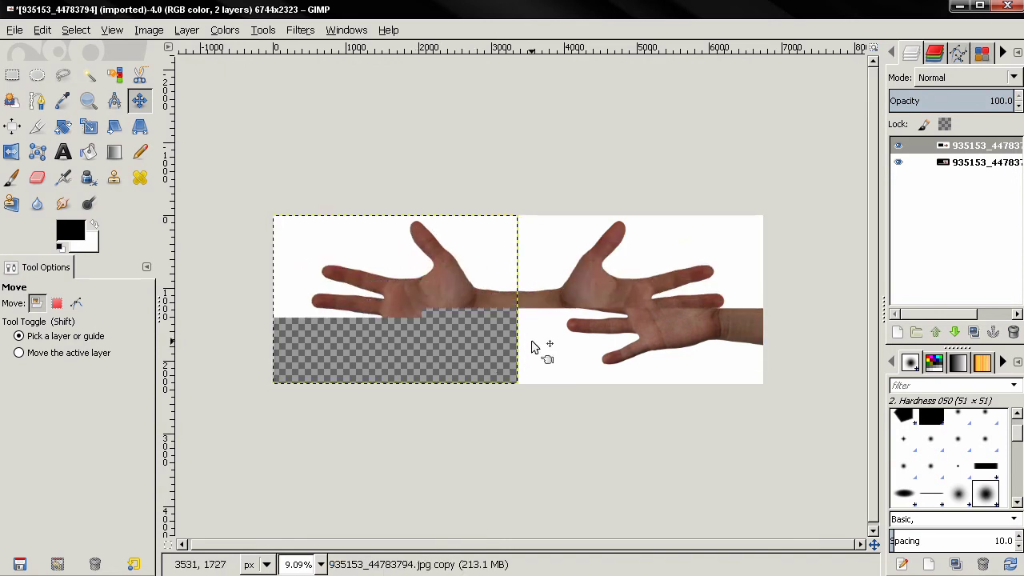
Step: Zoom into the seam and nudge the left hand layer 5 px right to close the gap
scroll(527, 307, up, 2)
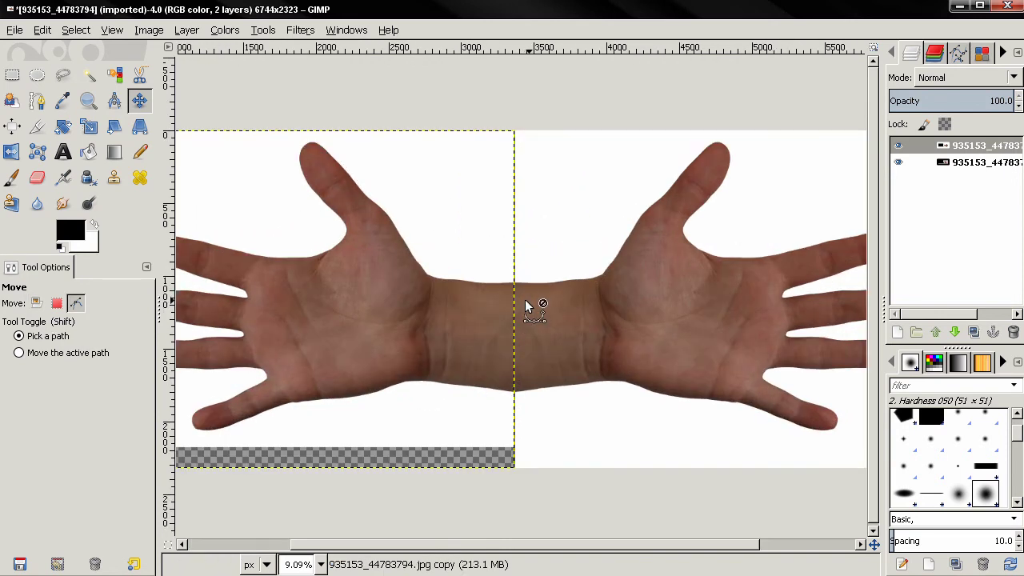
scroll(524, 304, up, 1)
scroll(524, 305, up, 1)
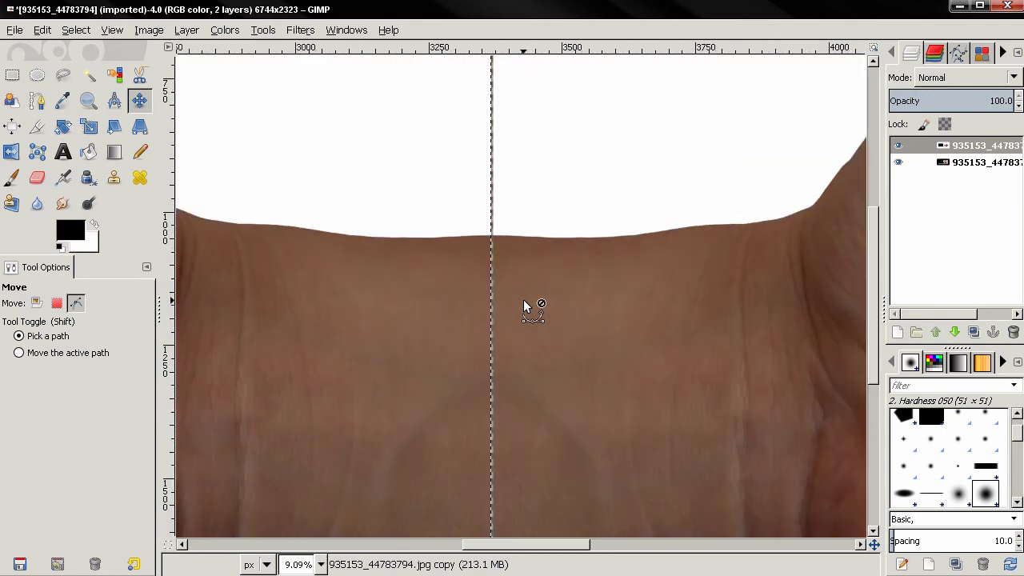
scroll(524, 305, up, 2)
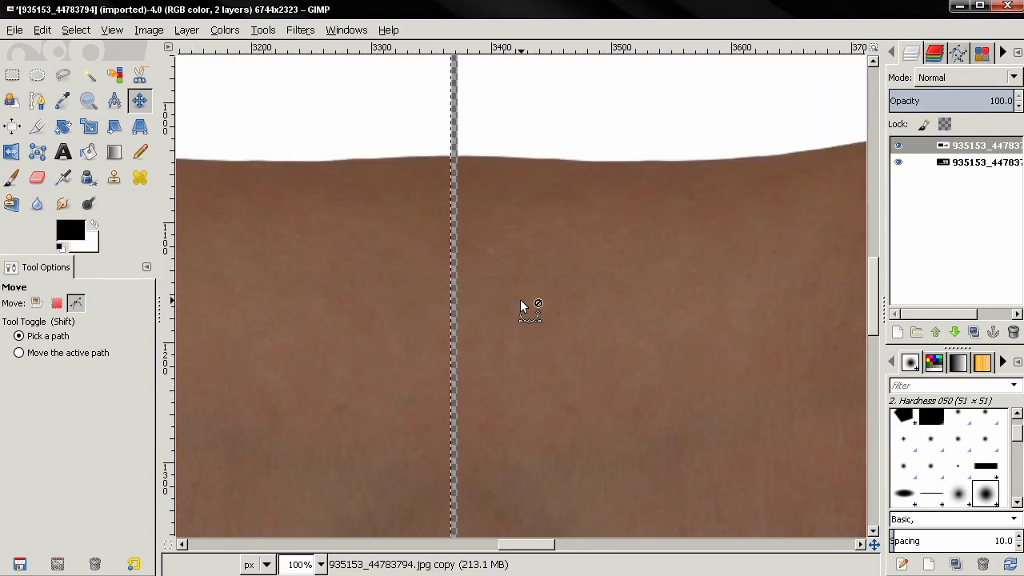
scroll(520, 305, up, 1)
drag(416, 276, 425, 277)
key(ctrl)
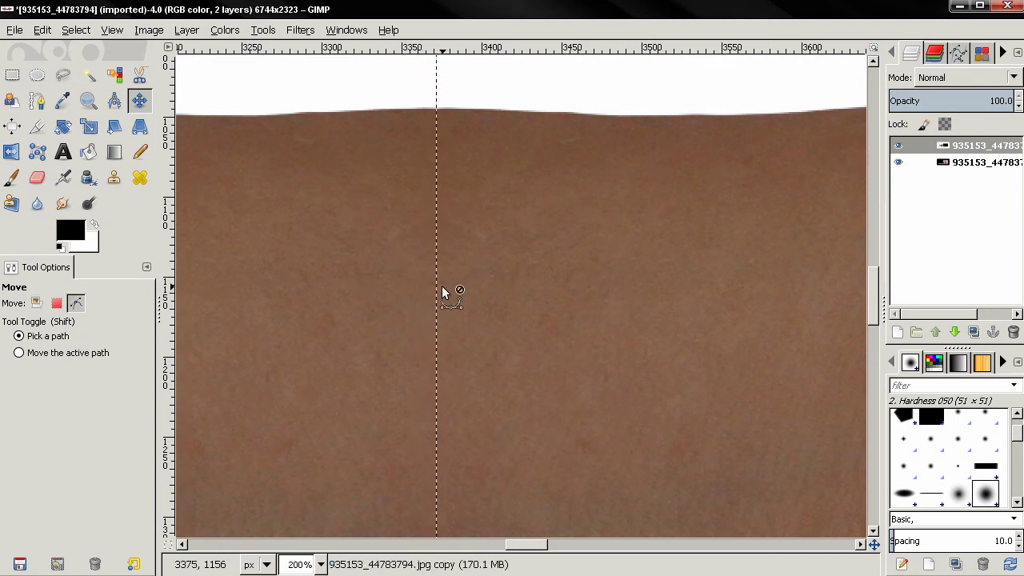
scroll(439, 286, up, 1)
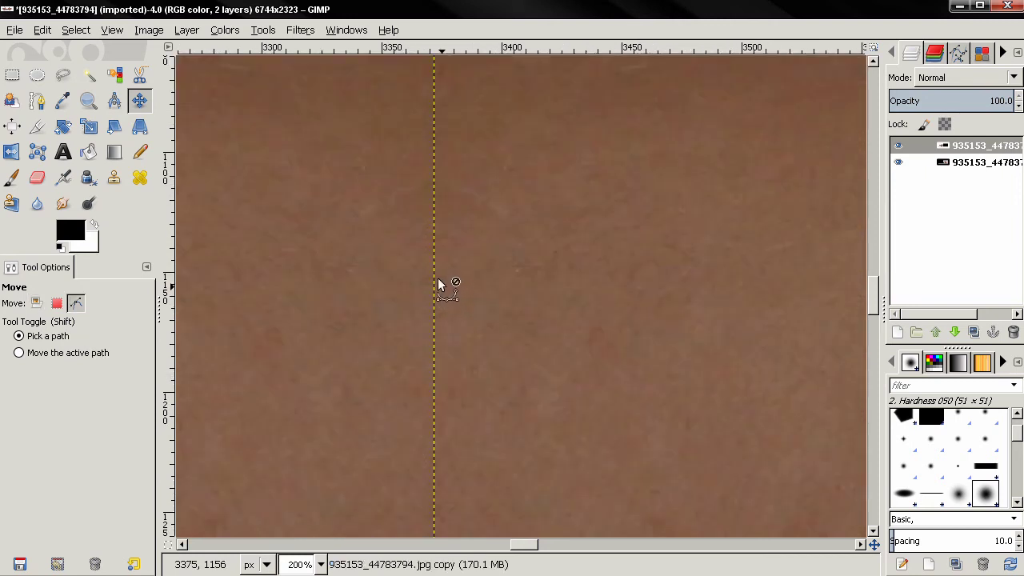
scroll(438, 280, up, 1)
scroll(438, 282, down, 10)
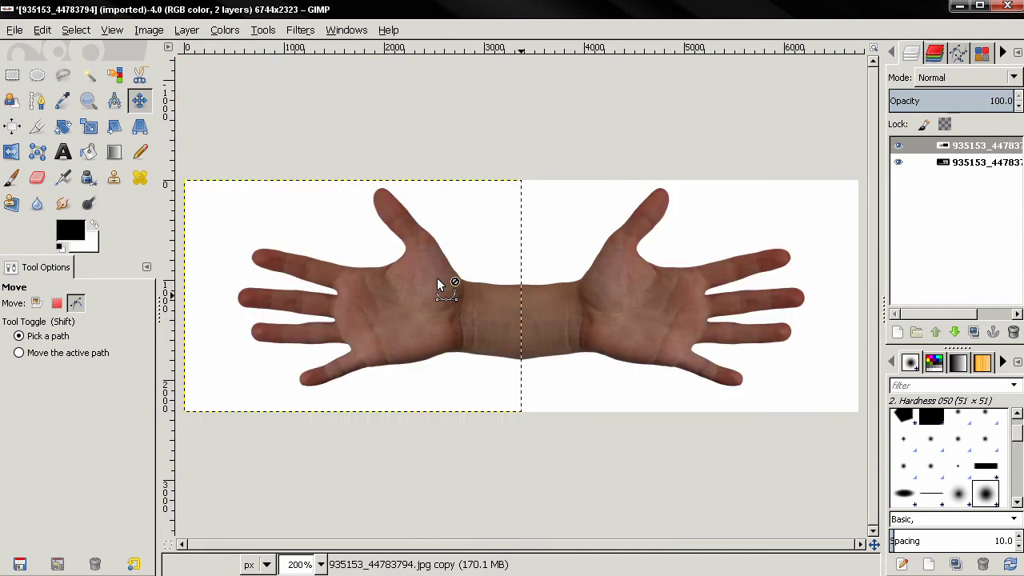
scroll(437, 277, up, 2)
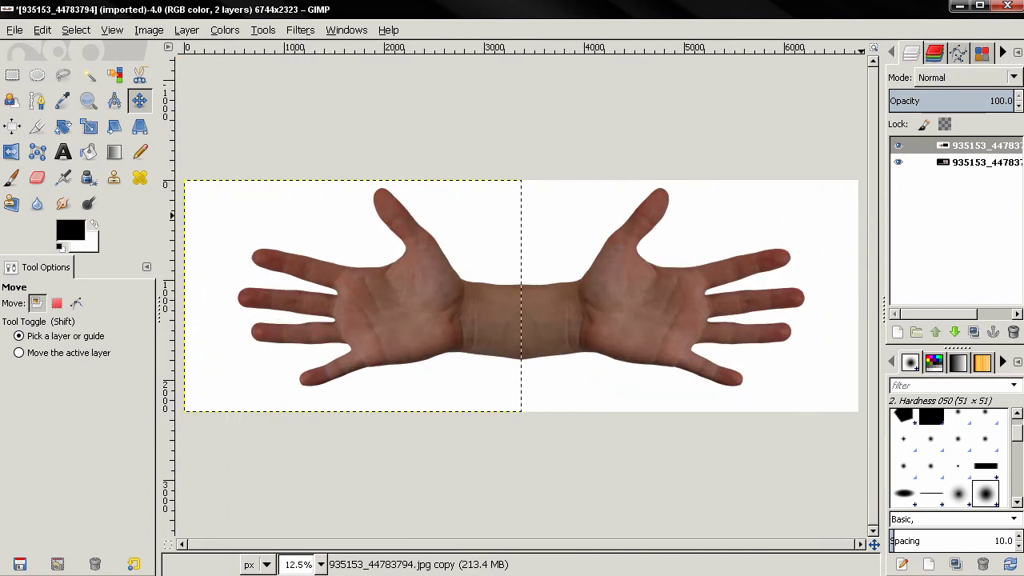
Step: Flatten both hand layers into a single 6744×2323 layer from the layer's context menu
right_click(969, 153)
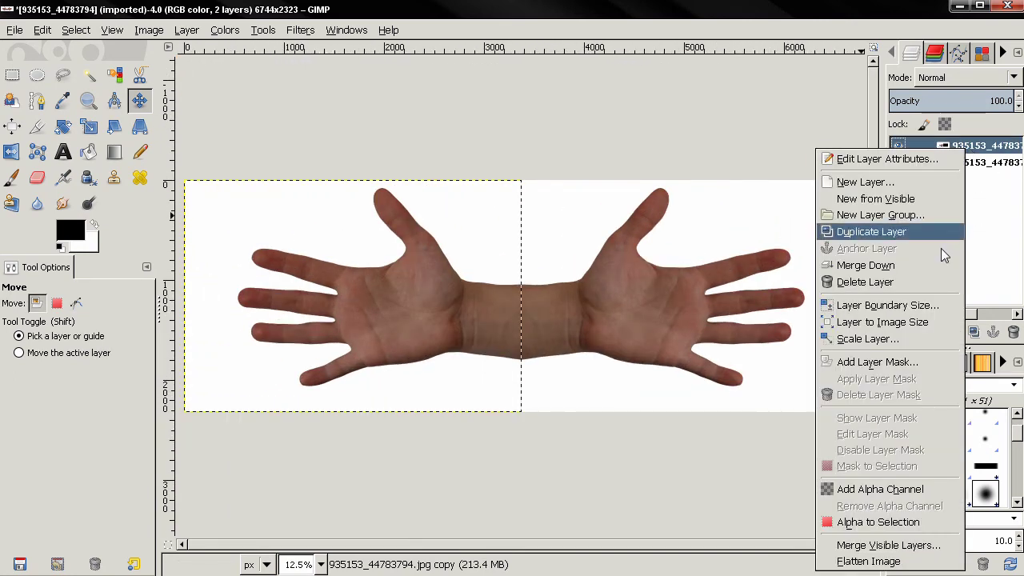
click(870, 562)
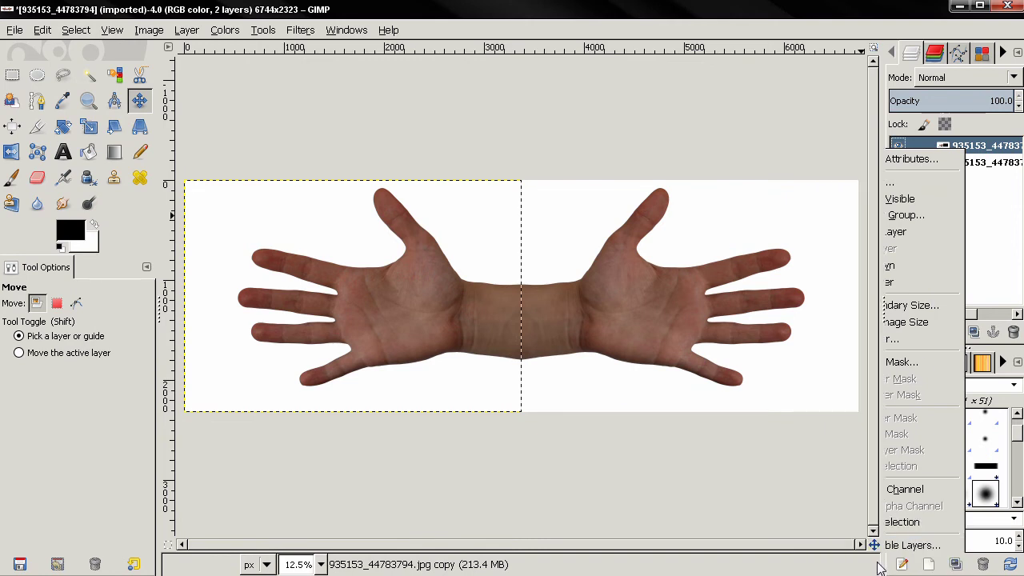
scroll(714, 439, down, 1)
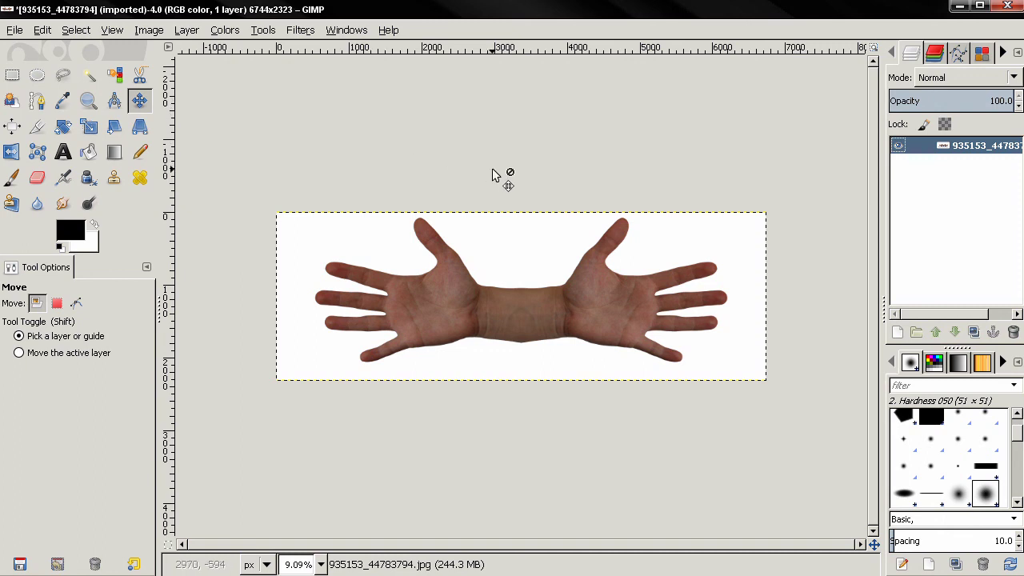
Step: In the other open copy, duplicate the hand layer, move it left and flip it horizontally
key(alt+Tab)
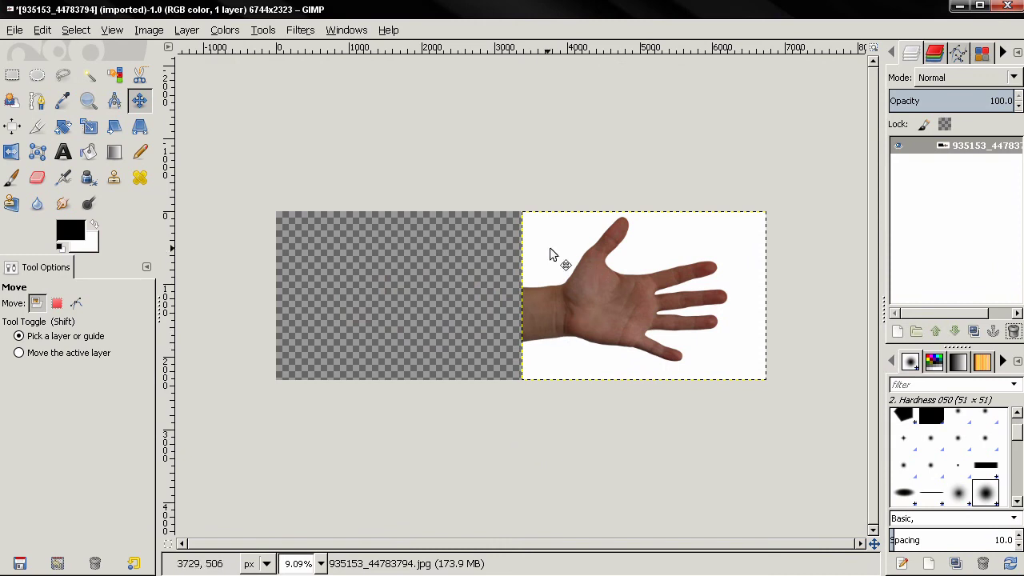
click(974, 330)
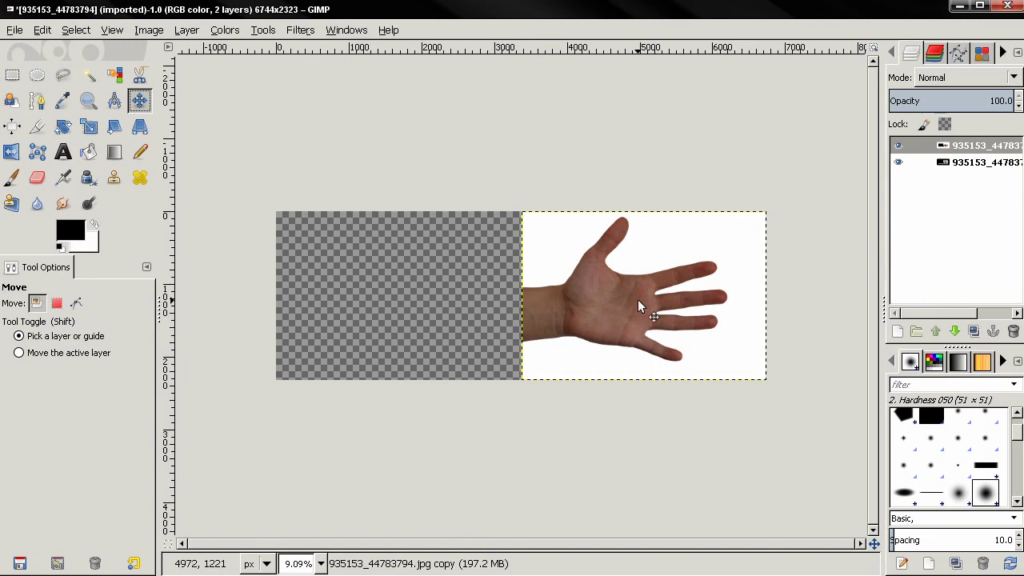
drag(637, 299, 467, 299)
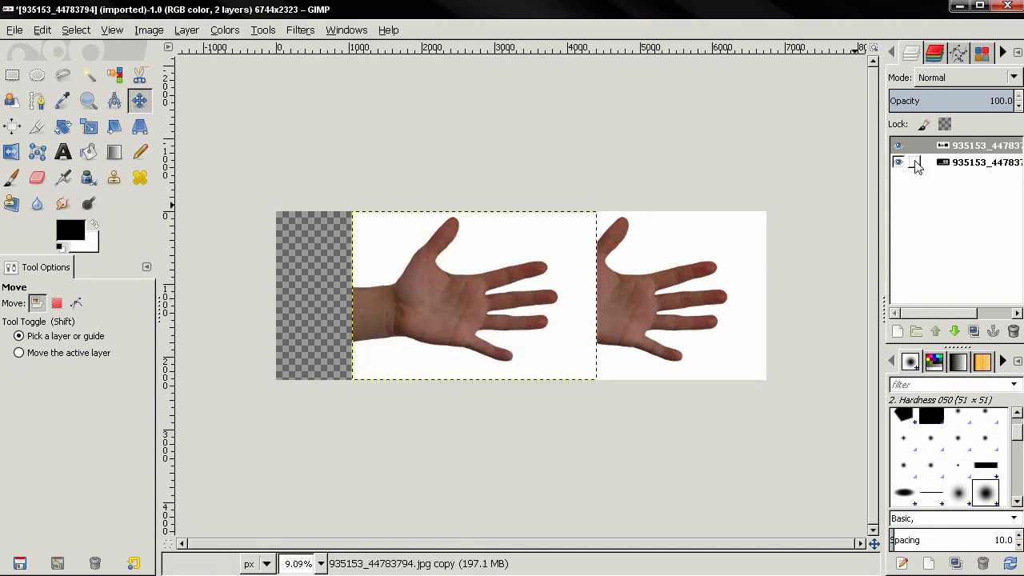
click(11, 152)
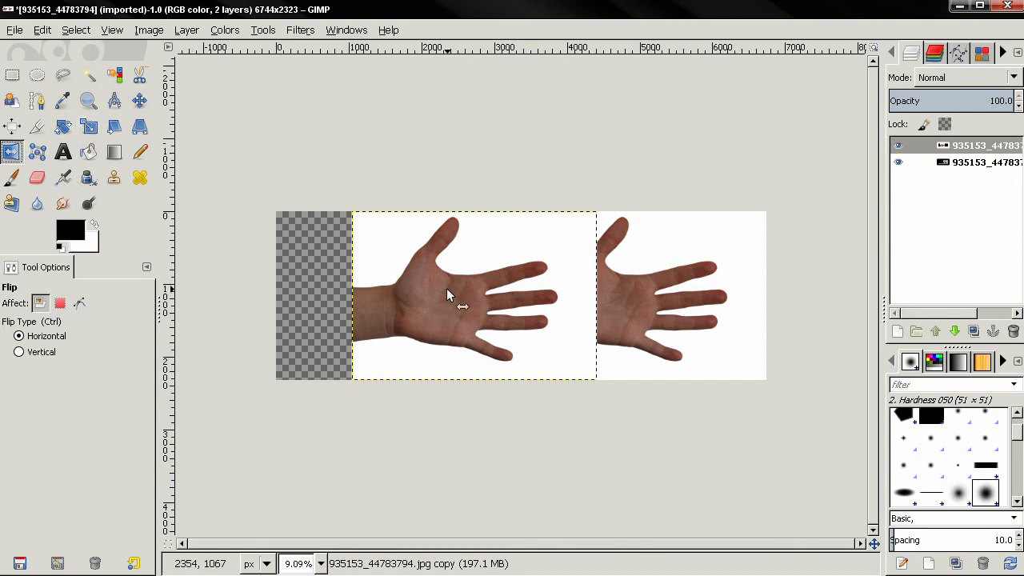
click(448, 293)
Step: Extend the original hand layer to the full canvas with Layer to Image Size
click(960, 163)
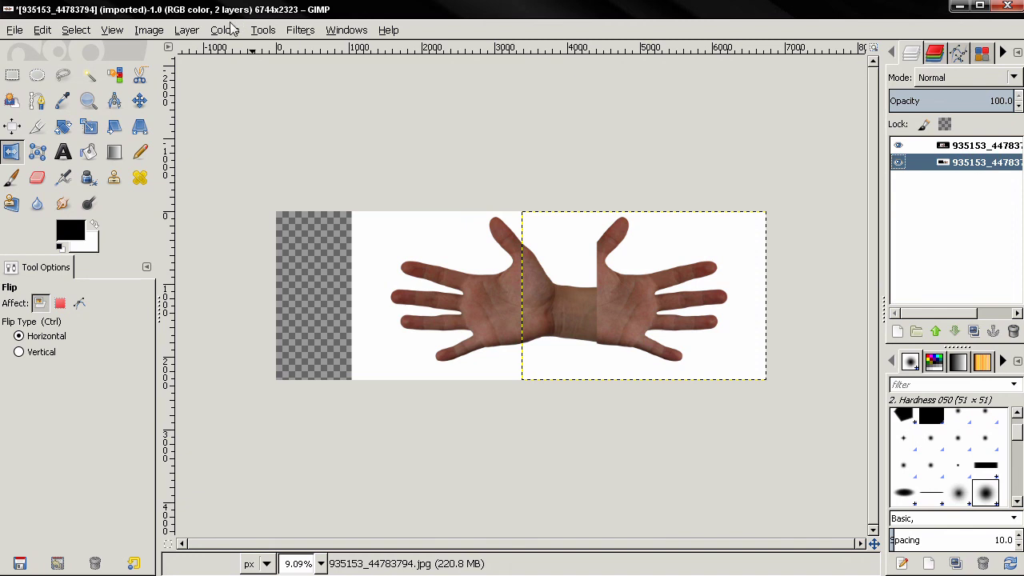
click(189, 32)
click(196, 260)
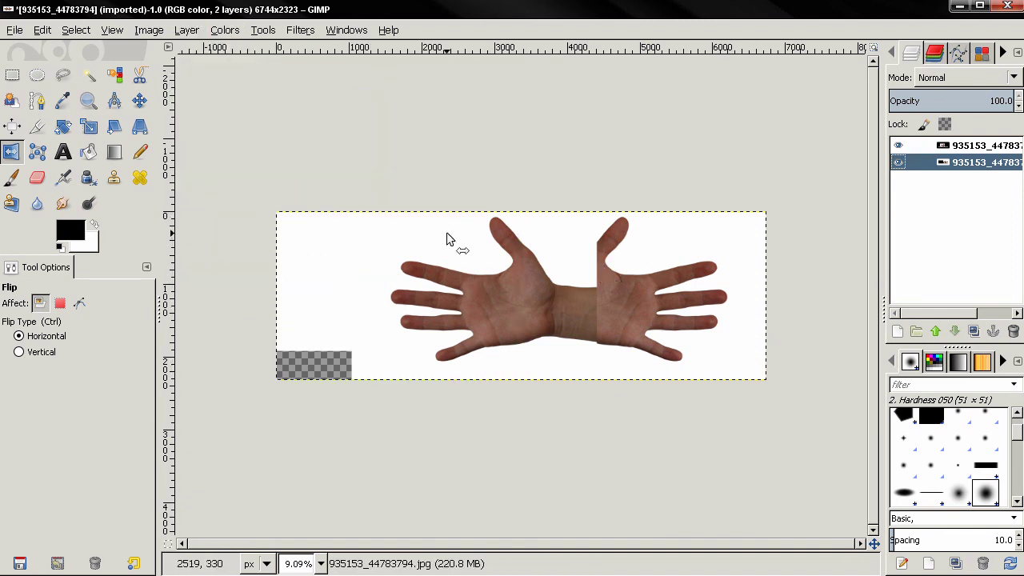
Step: Align the mirrored hand to the canvas's left edge, then merge the visible layers into one
click(11, 126)
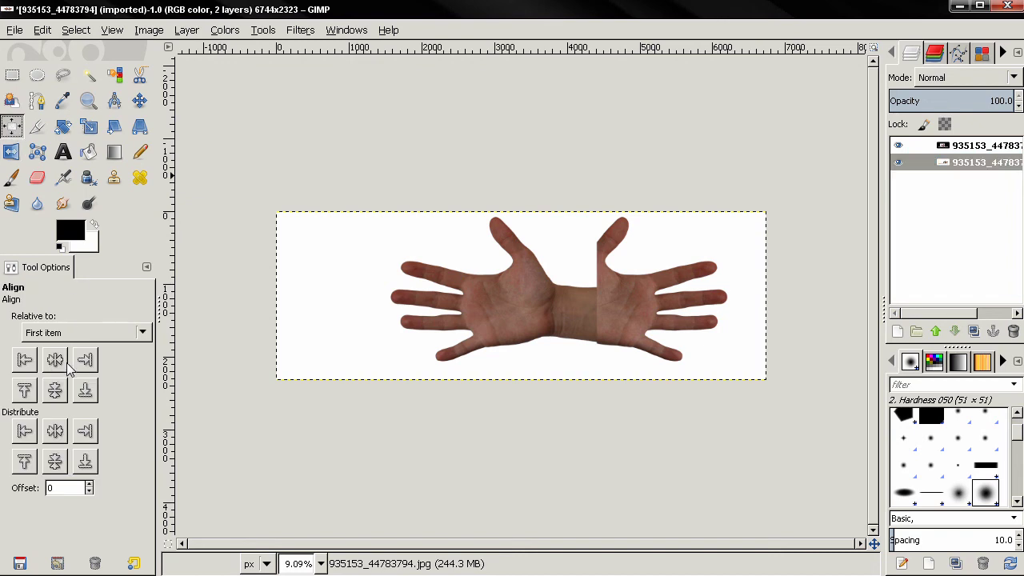
click(719, 331)
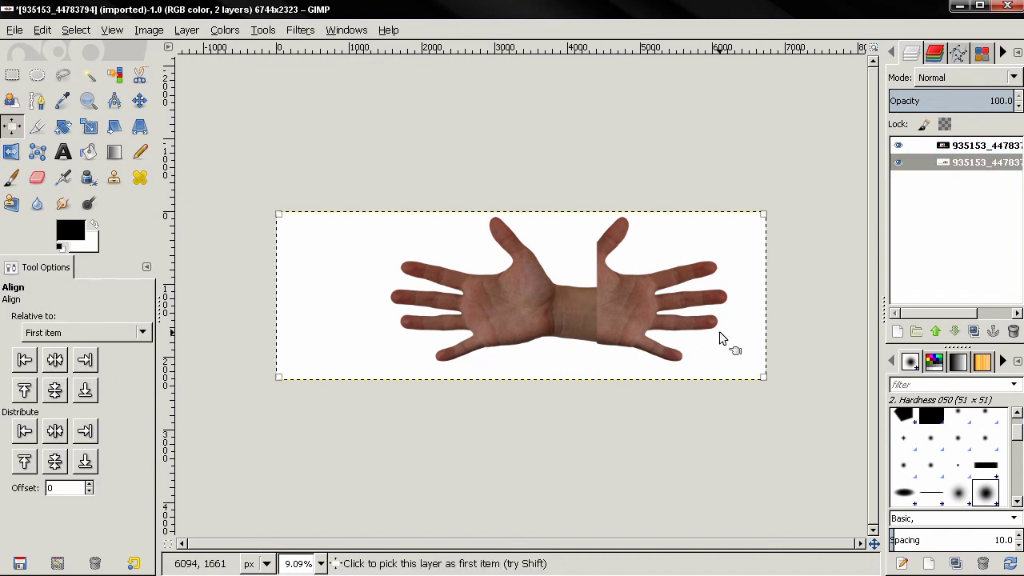
click(515, 312)
click(24, 359)
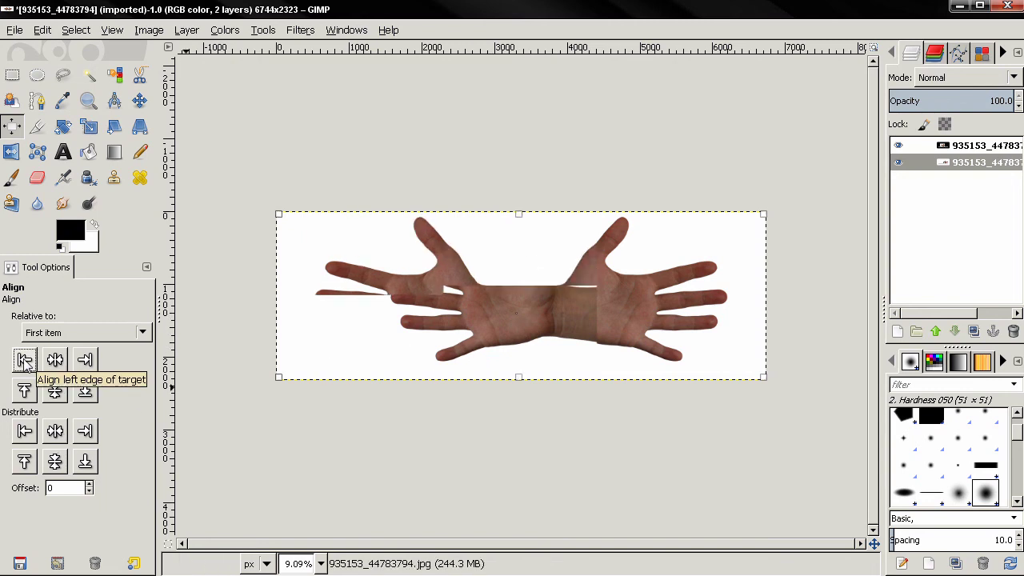
right_click(955, 162)
click(861, 563)
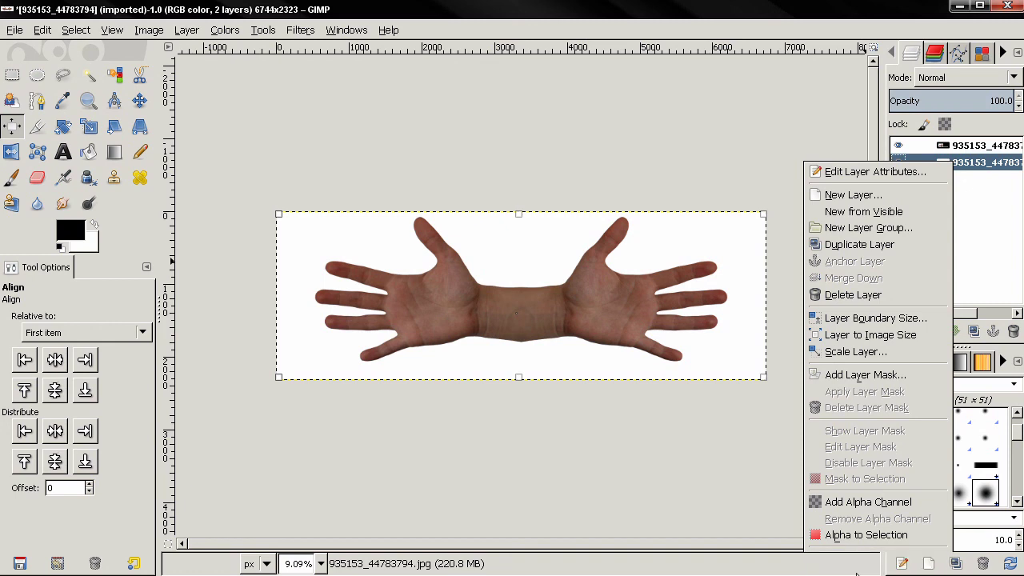